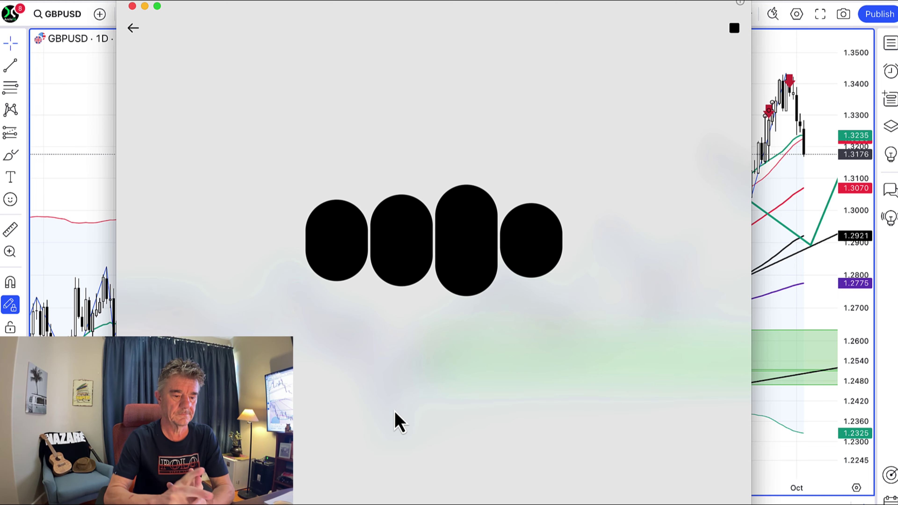
# - Switch to TradingView and view GBPUSD daily price action from May to October
pyautogui.click(74, 151)
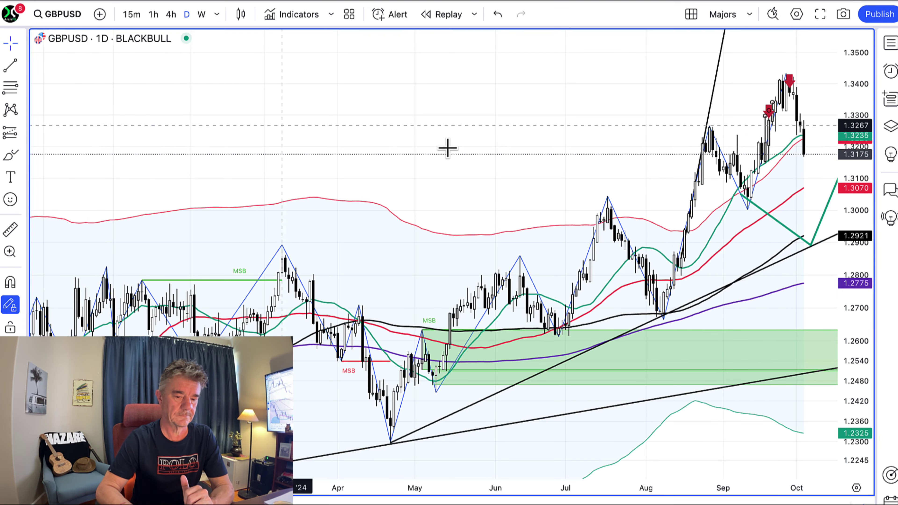
pyautogui.scroll(1, 475, 148)
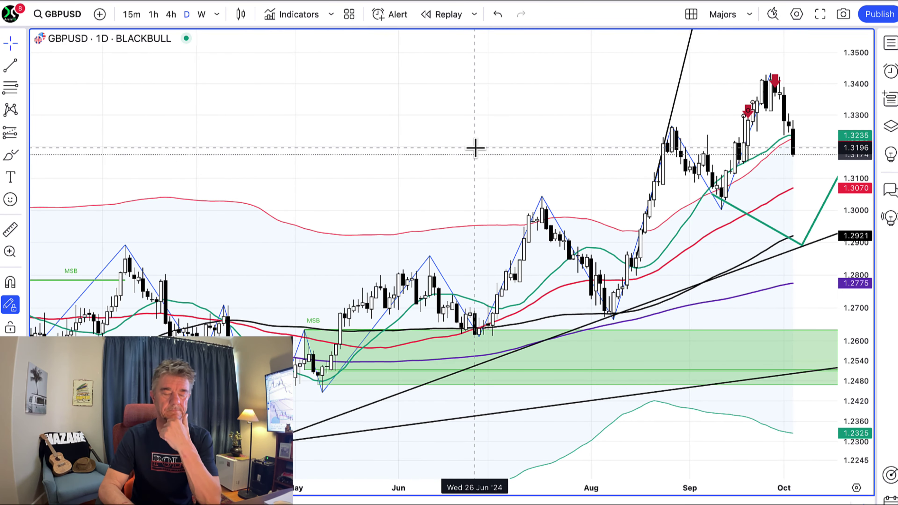
pyautogui.scroll(1, 475, 148)
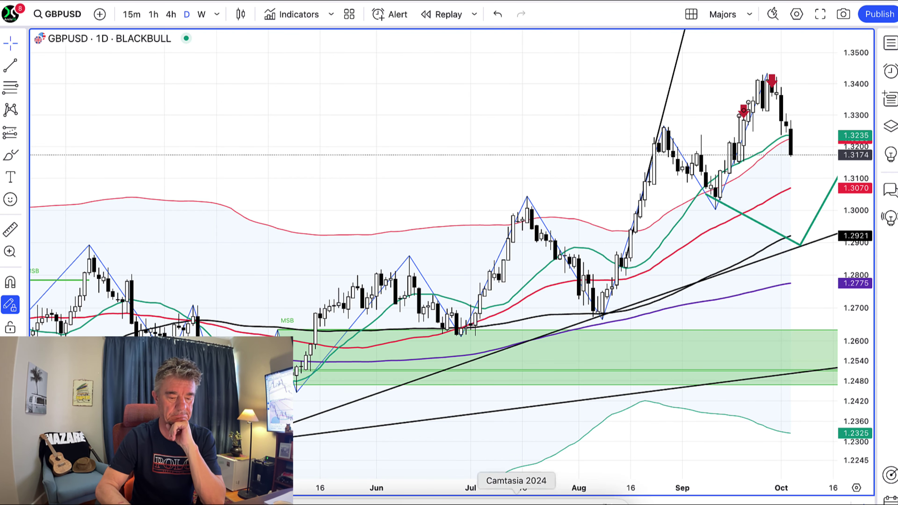
# - Switch back to the AI voice assistant, shrink its window and place it over the GBPUSD chart
pyautogui.click(441, 499)
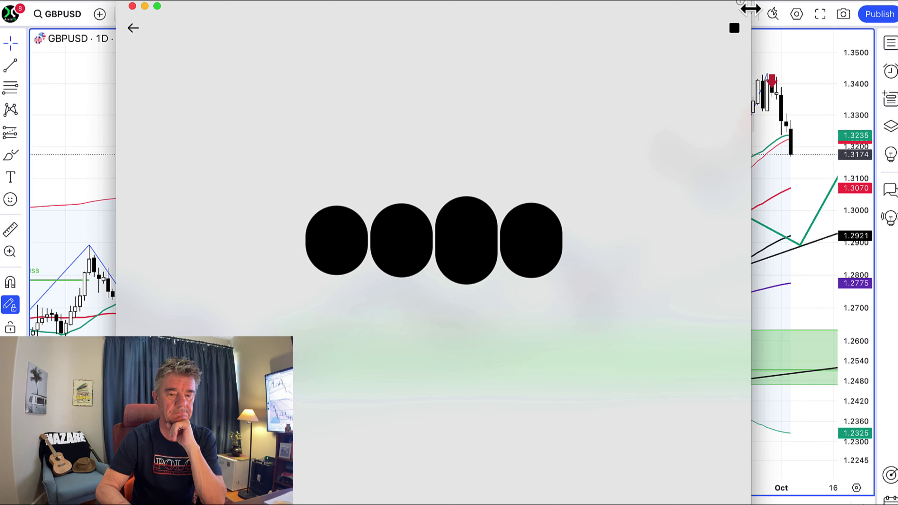
pyautogui.doubleClick(733, 22)
pyautogui.moveTo(467, 1); pyautogui.dragTo(447, 102)
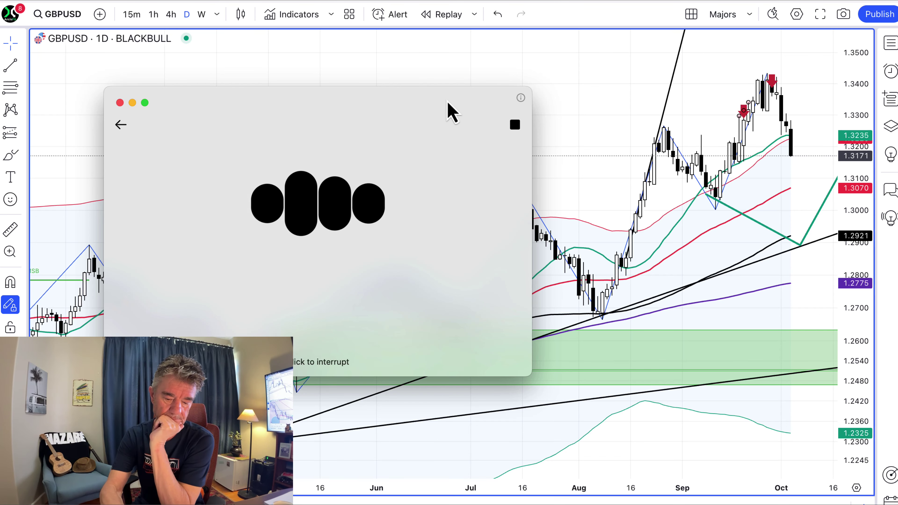
pyautogui.press('XF86AudioLowerVolume')
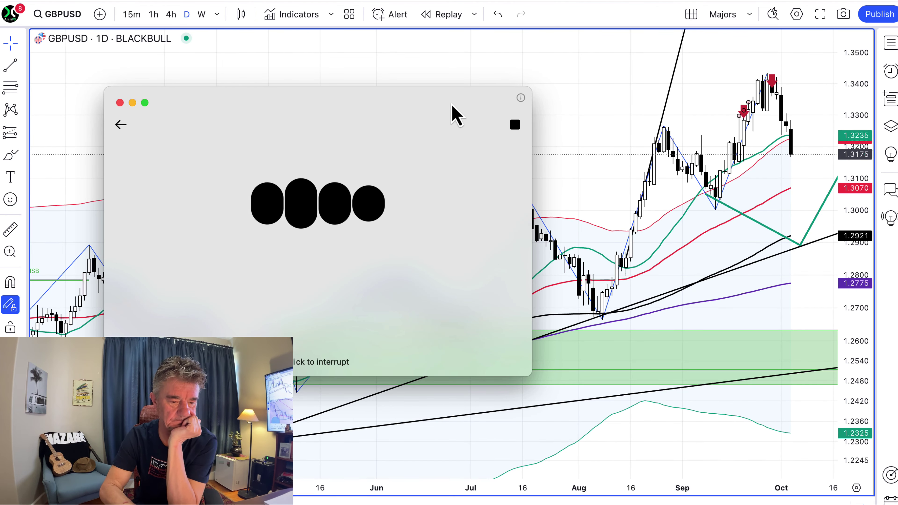
# - Close the voice assistant window and examine the GBPUSD daily candles and moving averages from August to October
pyautogui.click(120, 102)
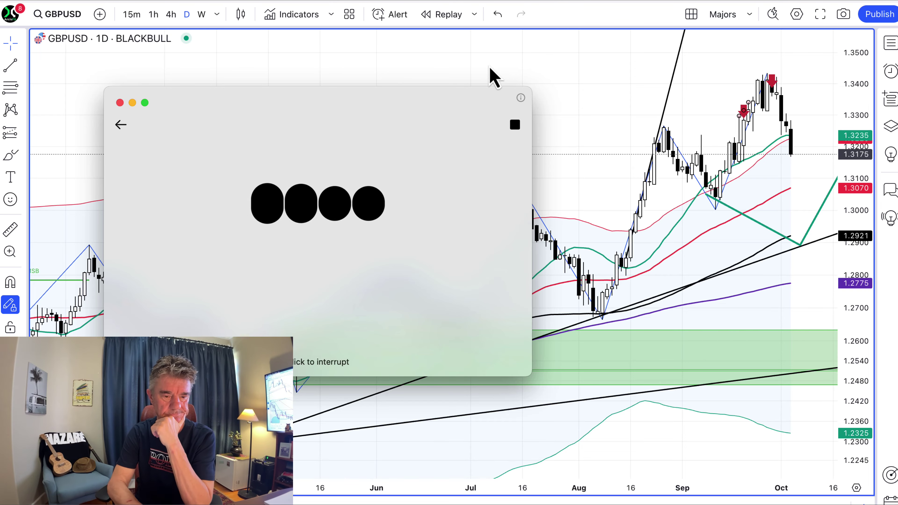
pyautogui.scroll(4, 511, 59)
pyautogui.scroll(-6, 511, 59)
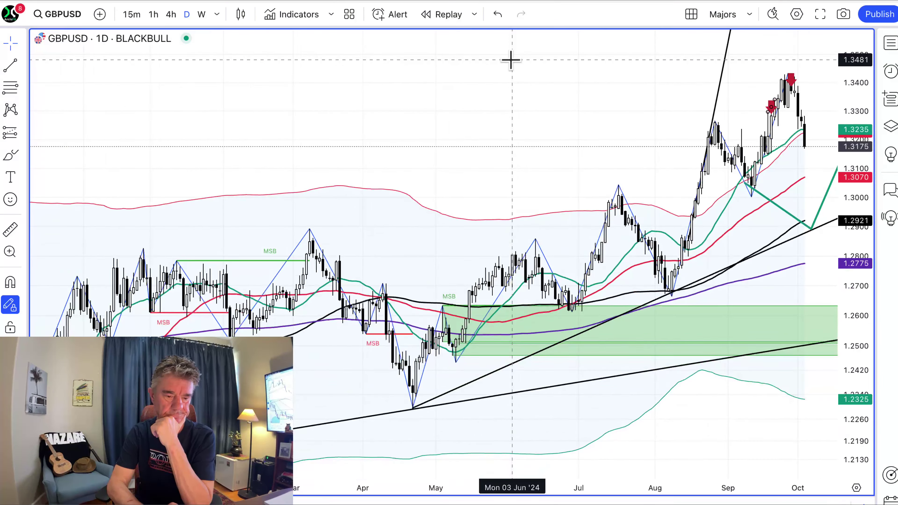
pyautogui.scroll(4, 510, 59)
pyautogui.scroll(4, 511, 60)
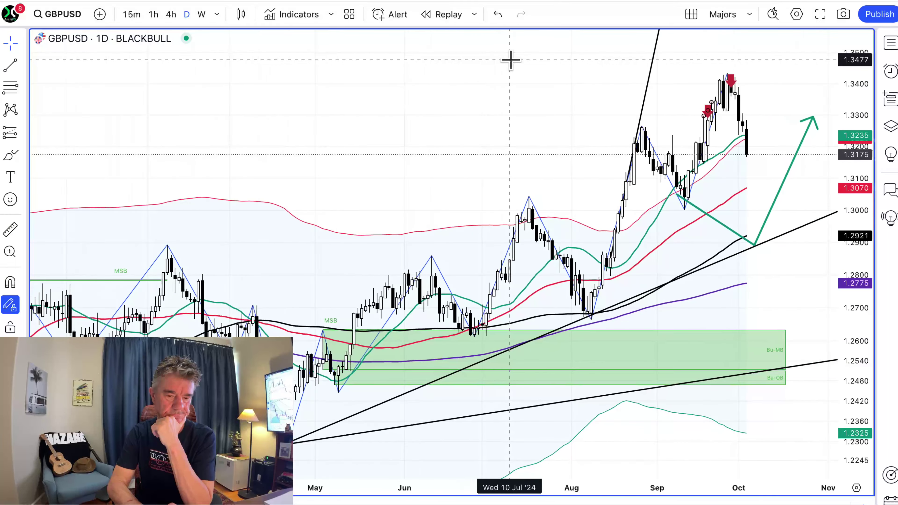
pyautogui.scroll(4, 511, 59)
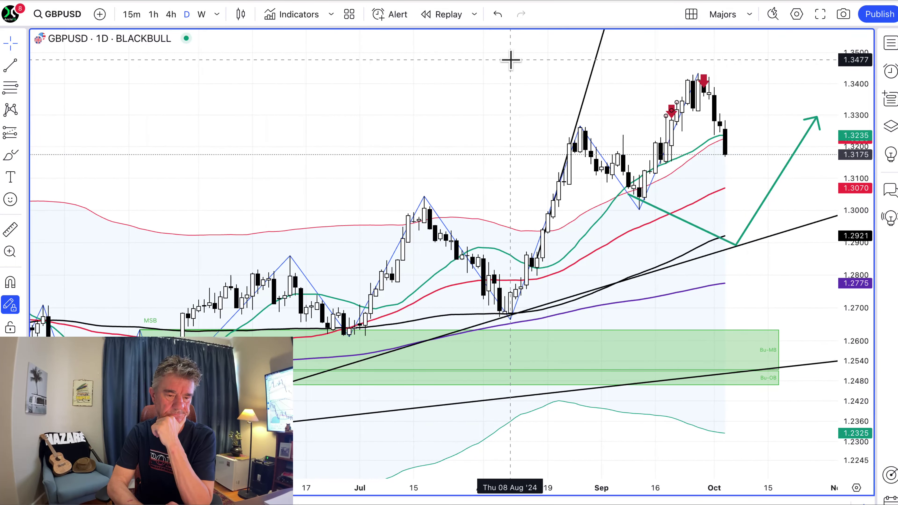
pyautogui.scroll(4, 511, 60)
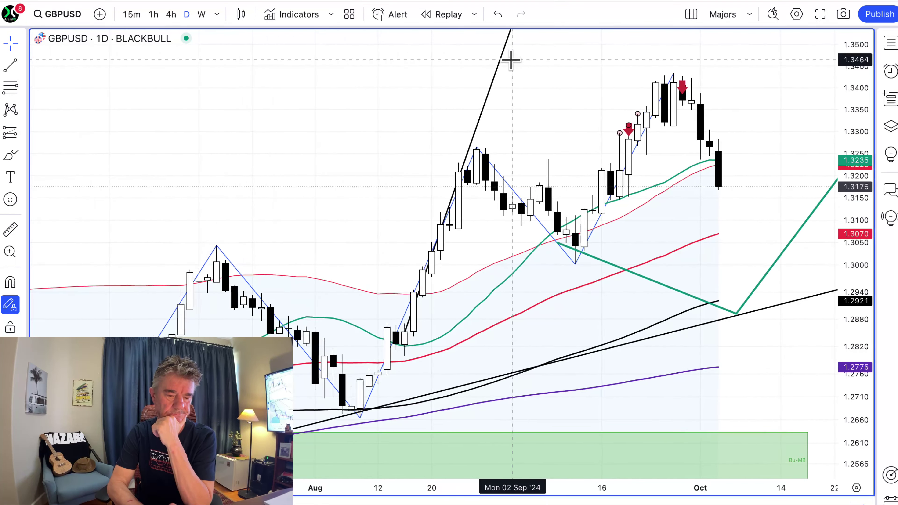
pyautogui.scroll(-6, 511, 59)
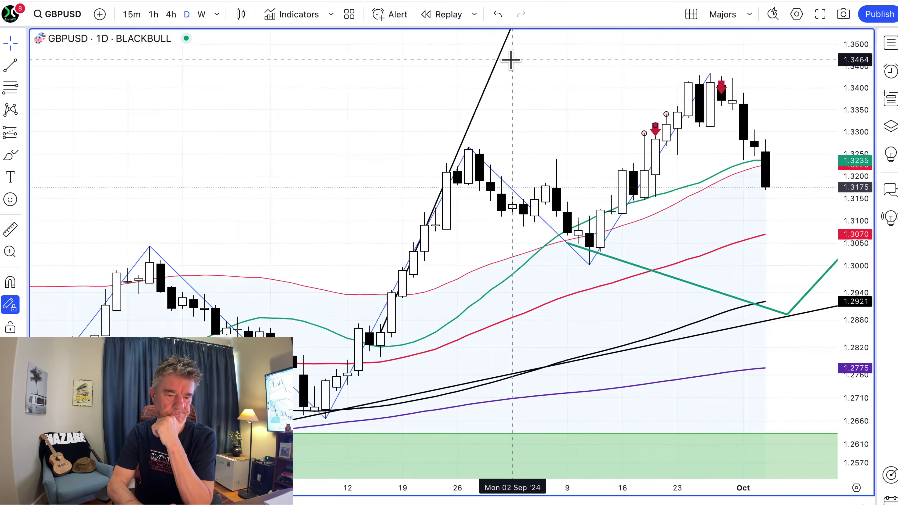
pyautogui.scroll(3, 511, 59)
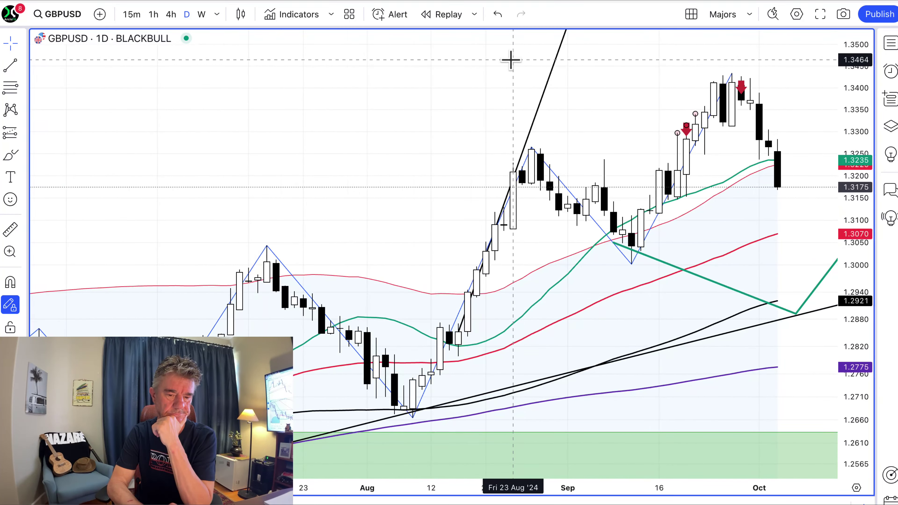
pyautogui.scroll(3, 511, 59)
pyautogui.scroll(-3, 511, 60)
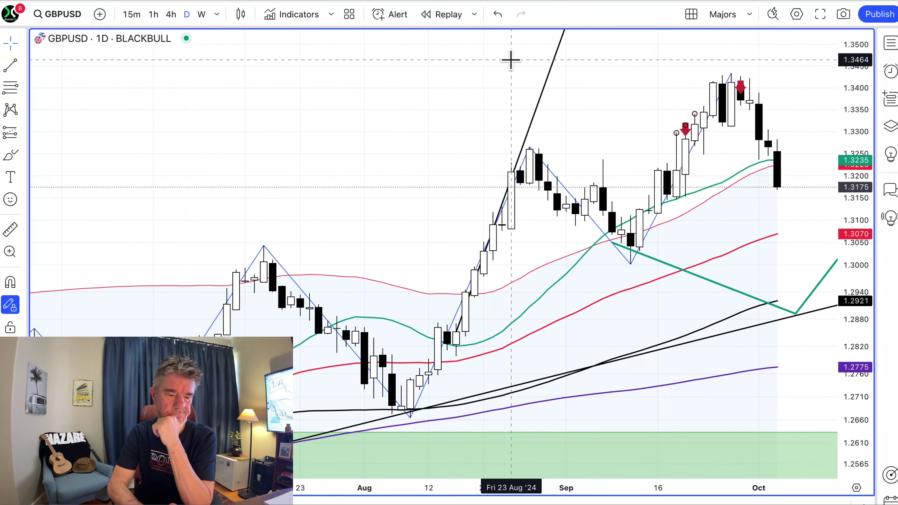
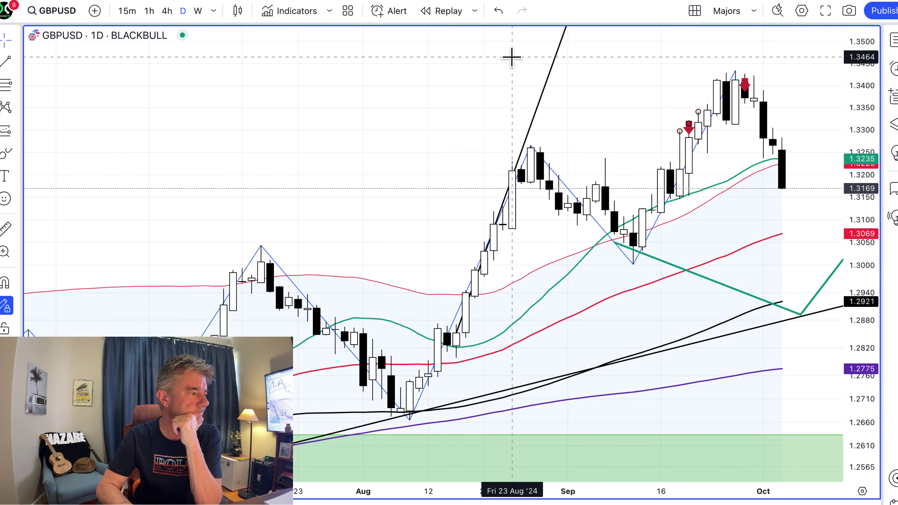
# - Draw a Fibonacci retracement from the 8 August low at about 1.2668 to the late September high at about 1.3437
pyautogui.hscroll(-5, 500, 80)
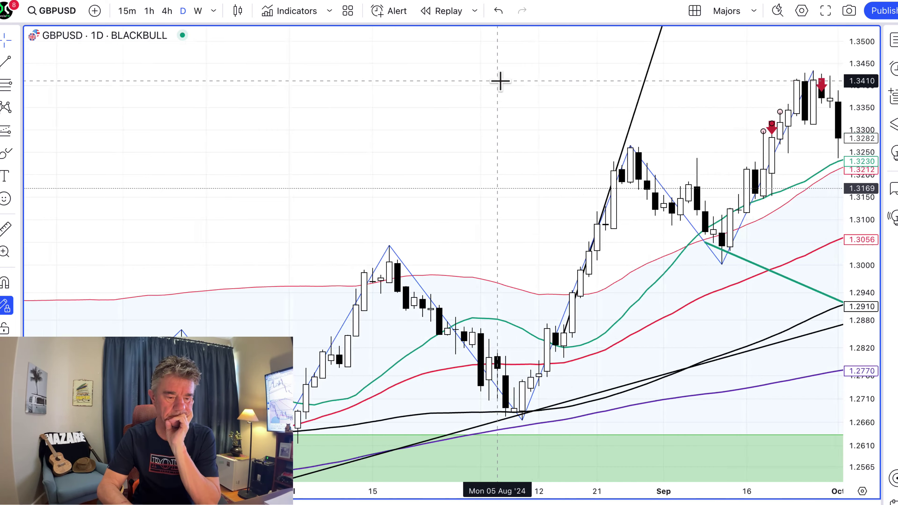
pyautogui.hscroll(-5, 499, 80)
pyautogui.hscroll(10, 499, 81)
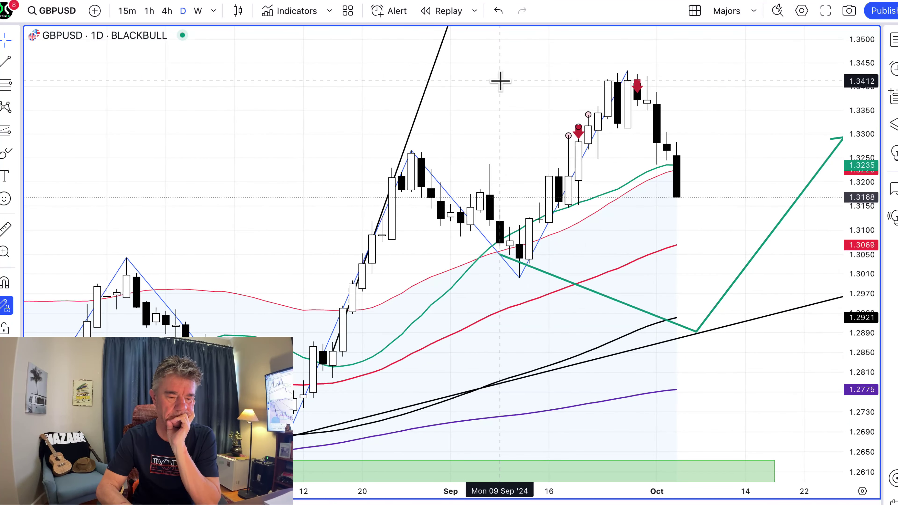
pyautogui.scroll(-2, 500, 81)
pyautogui.click(6, 83)
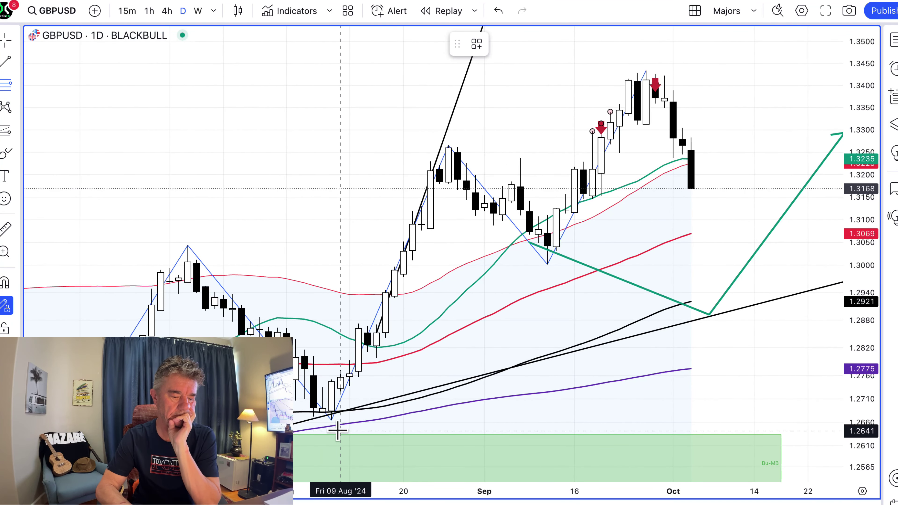
pyautogui.click(331, 419)
pyautogui.click(457, 69)
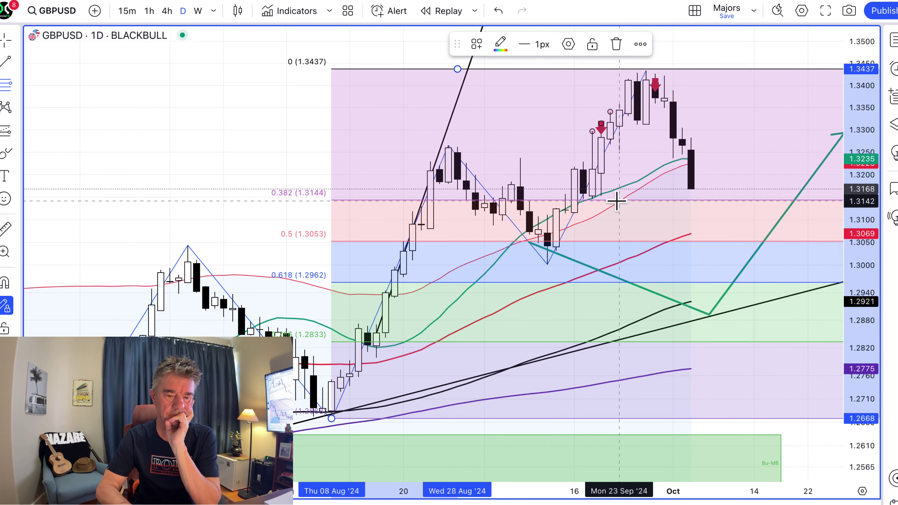
# - Draw a small circle centred on the 0.5 retracement level at about 1.3053, on 9 October
pyautogui.click(17, 154)
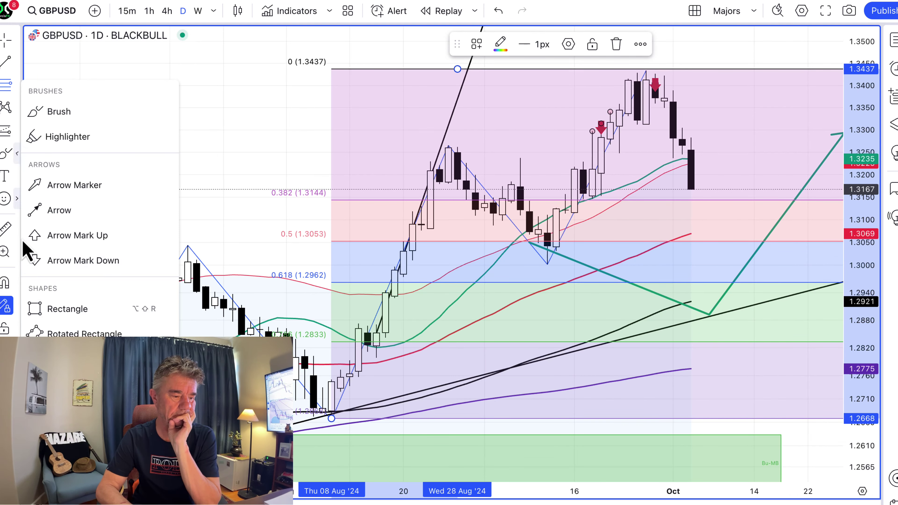
pyautogui.click(58, 384)
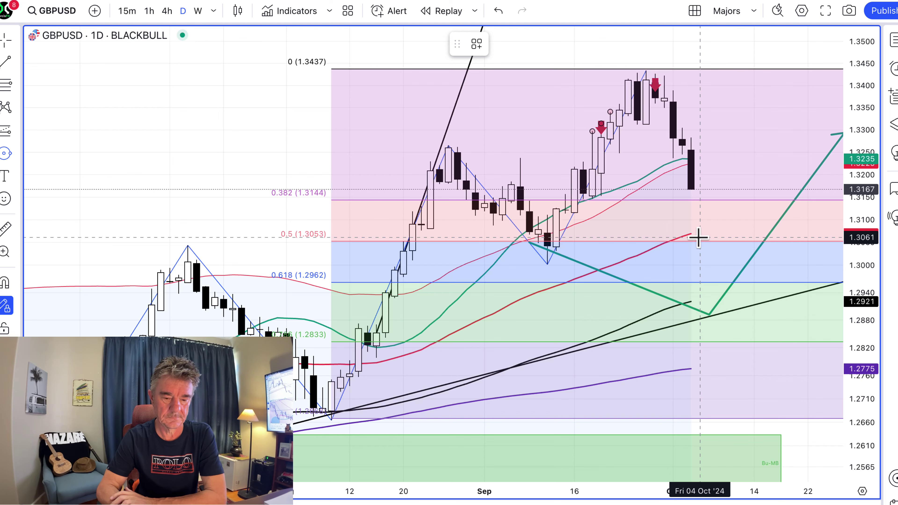
pyautogui.click(726, 242)
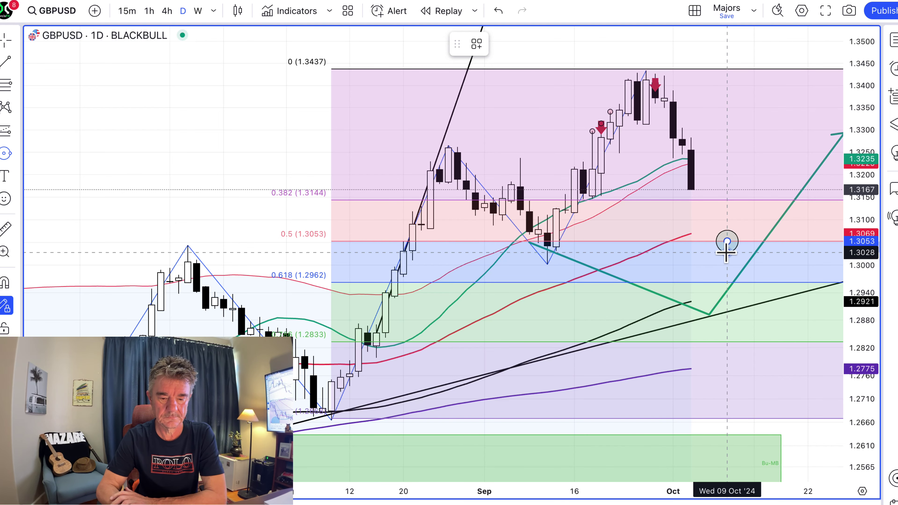
pyautogui.click(727, 252)
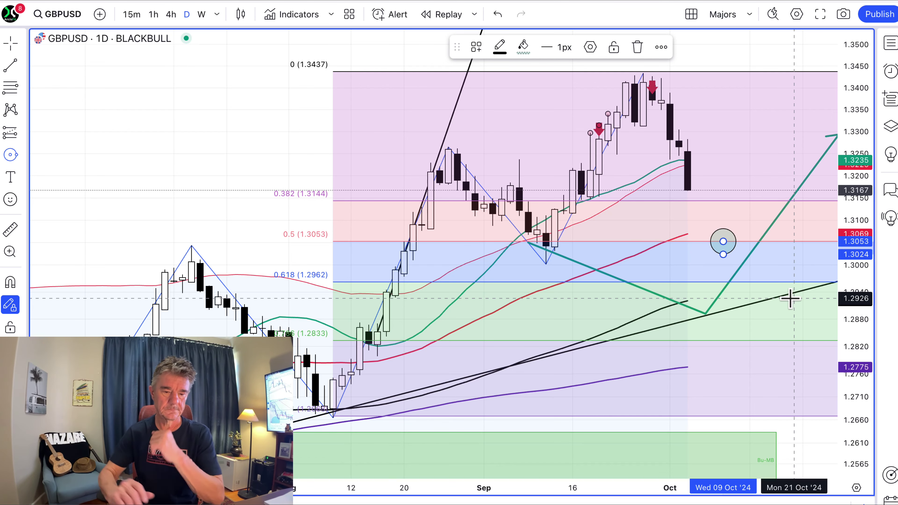
pyautogui.click(833, 182)
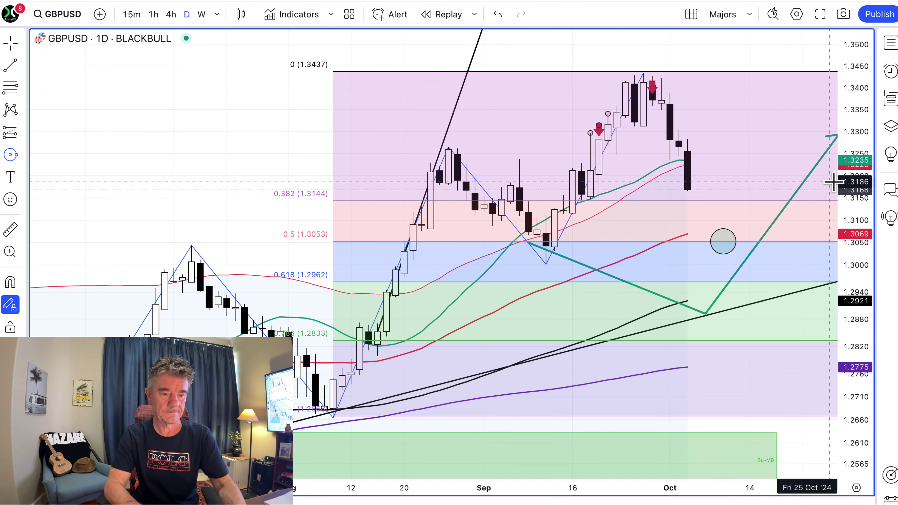
# - Clone the circle and place the copy on the 0.618 retracement level at 1.2962
pyautogui.scroll(-2, 635, 303)
pyautogui.hscroll(-2, 635, 302)
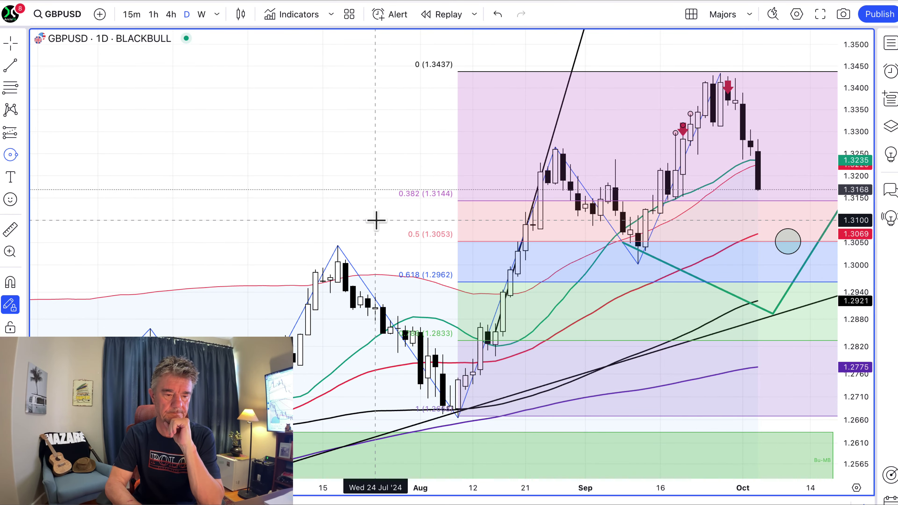
pyautogui.hscroll(-2, 375, 220)
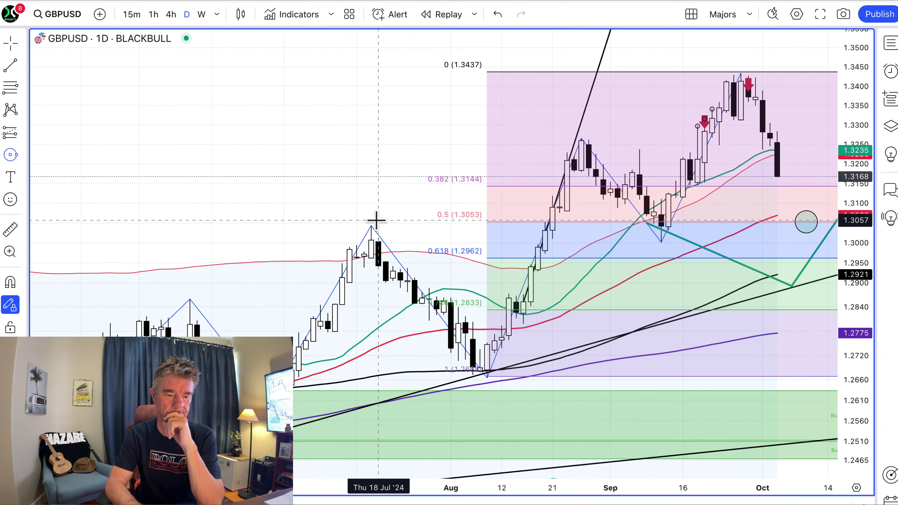
pyautogui.hscroll(2, 376, 220)
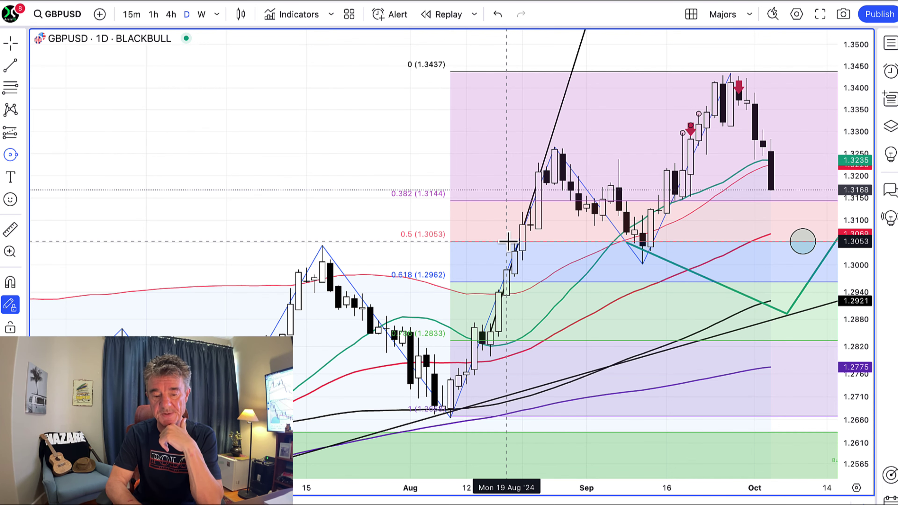
pyautogui.scroll(2, 507, 241)
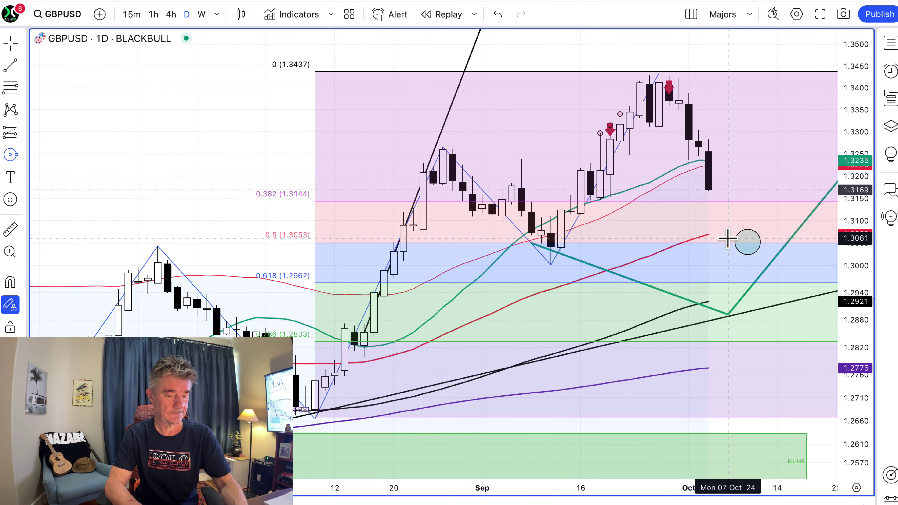
pyautogui.rightClick(747, 241)
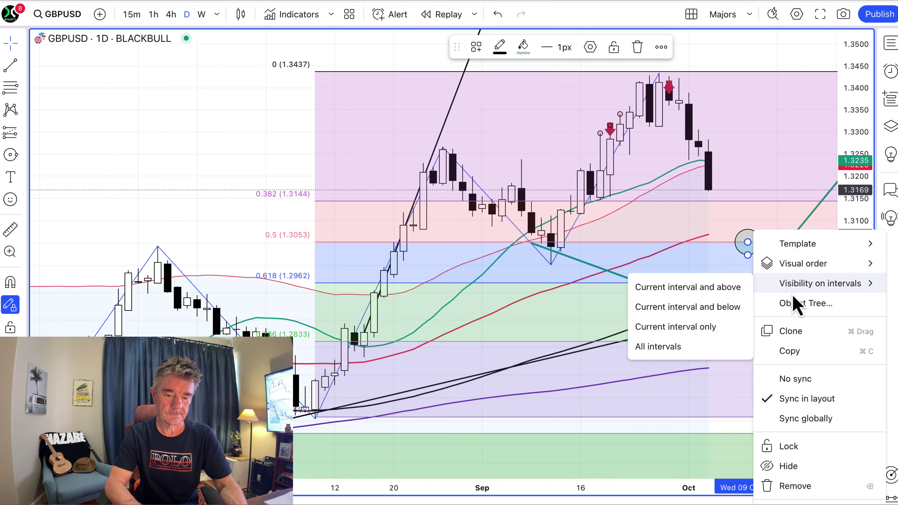
pyautogui.click(791, 331)
pyautogui.moveTo(758, 216)
pyautogui.mouseDown()
pyautogui.moveTo(789, 269)
pyautogui.moveTo(827, 280)
pyautogui.mouseUp()
pyautogui.click(761, 209)
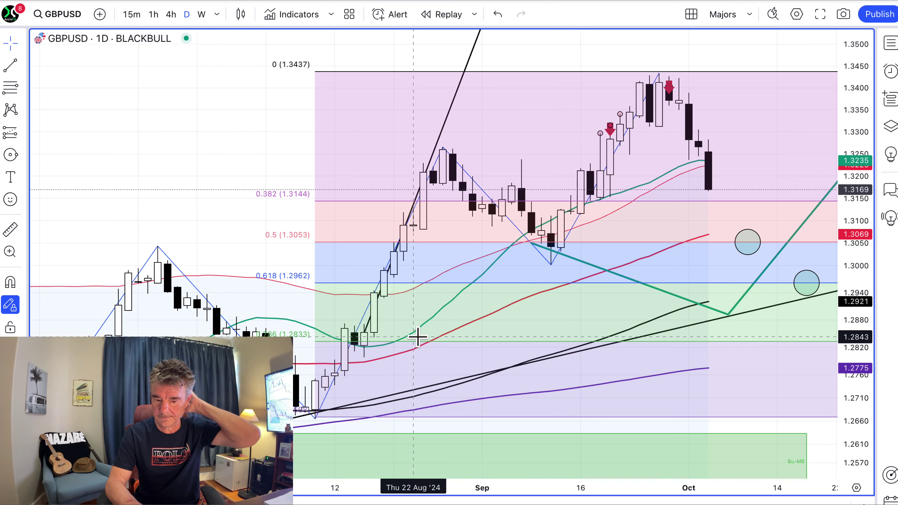
# - Move the original circle to the 0.382 level below the latest candle and the cloned circle to about 1.3061 on 7 October
pyautogui.moveTo(757, 245)
pyautogui.mouseDown()
pyautogui.moveTo(731, 198)
pyautogui.moveTo(721, 198)
pyautogui.mouseUp()
pyautogui.moveTo(820, 286)
pyautogui.mouseDown()
pyautogui.moveTo(790, 260)
pyautogui.moveTo(735, 240)
pyautogui.moveTo(745, 240)
pyautogui.mouseUp()
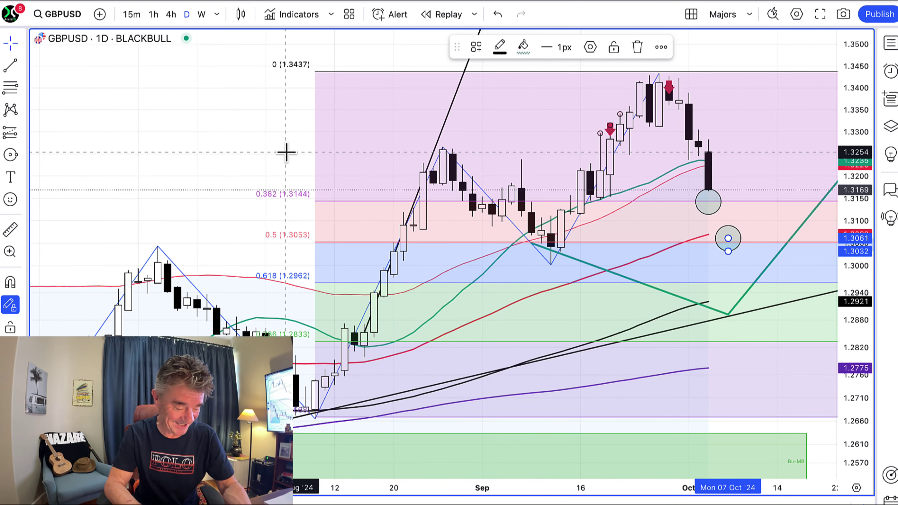
pyautogui.click(286, 152)
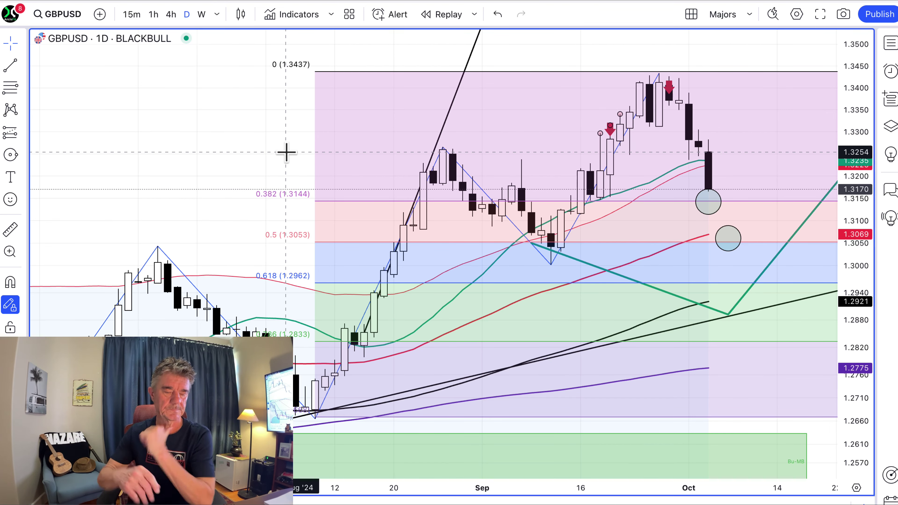
# - Switch the GBPUSD chart to the 1-hour interval and examine the decline since 30 September
pyautogui.click(153, 15)
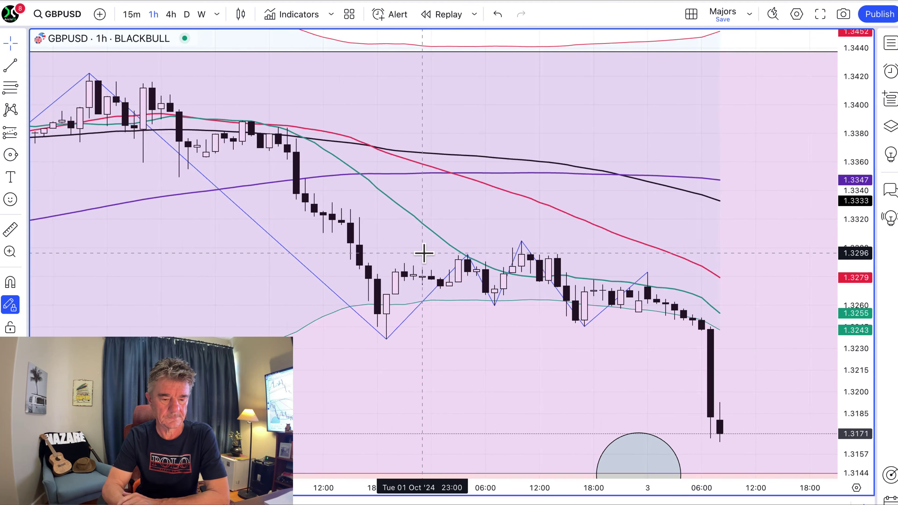
pyautogui.scroll(-3, 423, 252)
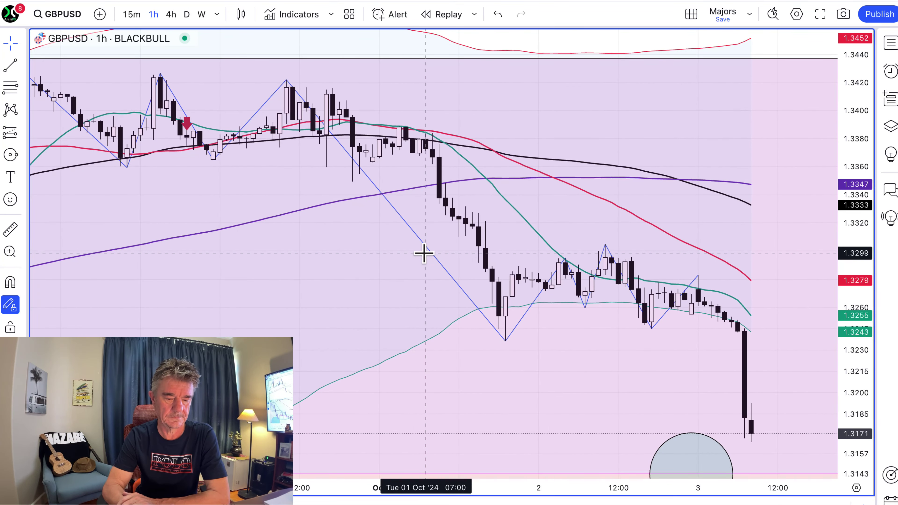
pyautogui.scroll(-3, 423, 252)
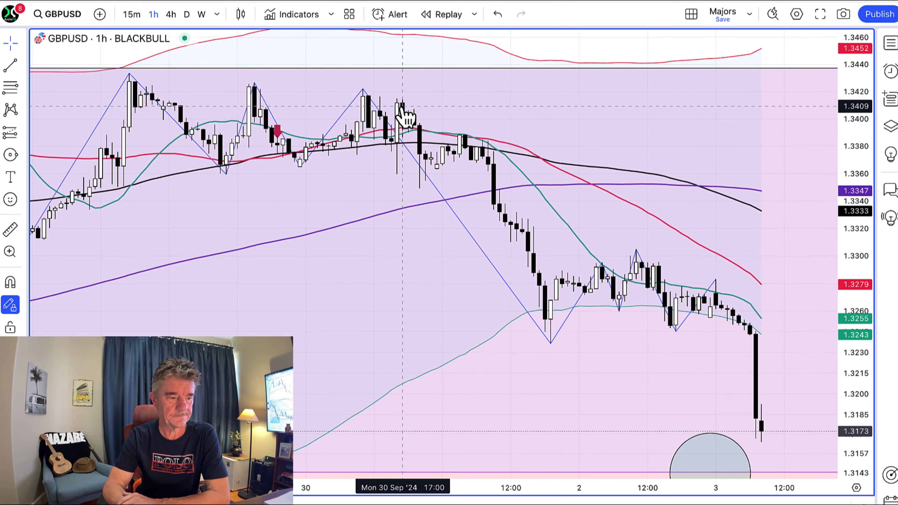
# - Examine the GBPUSD 1-hour price action back to about 24 September, then restore the multi-chart layout
pyautogui.hscroll(-10, 402, 106)
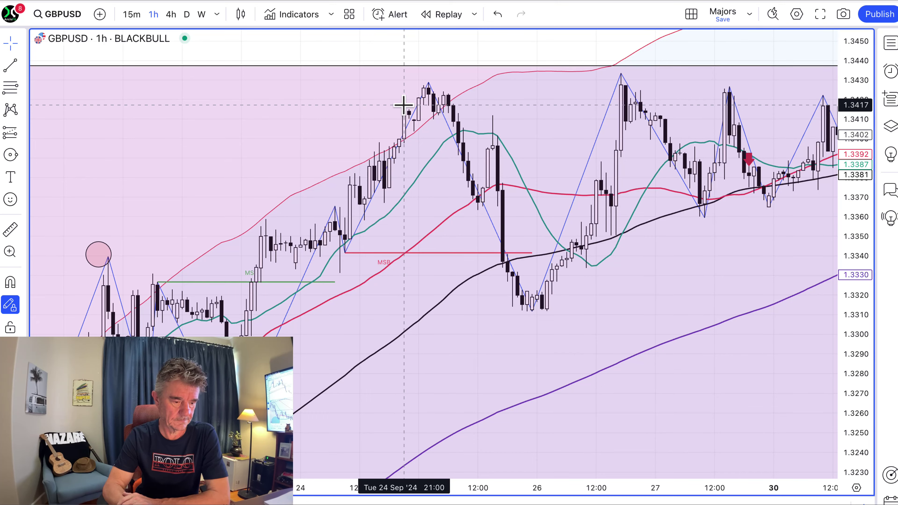
pyautogui.hscroll(10, 403, 105)
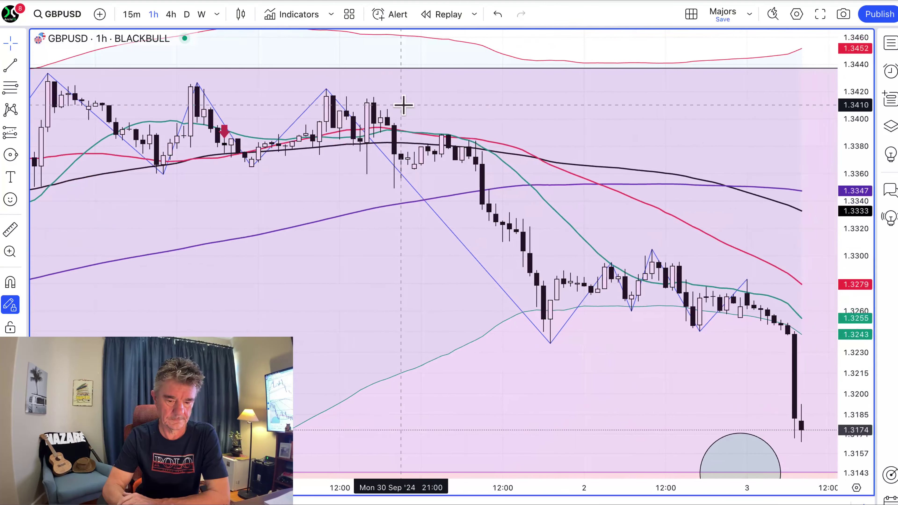
pyautogui.hscroll(5, 403, 105)
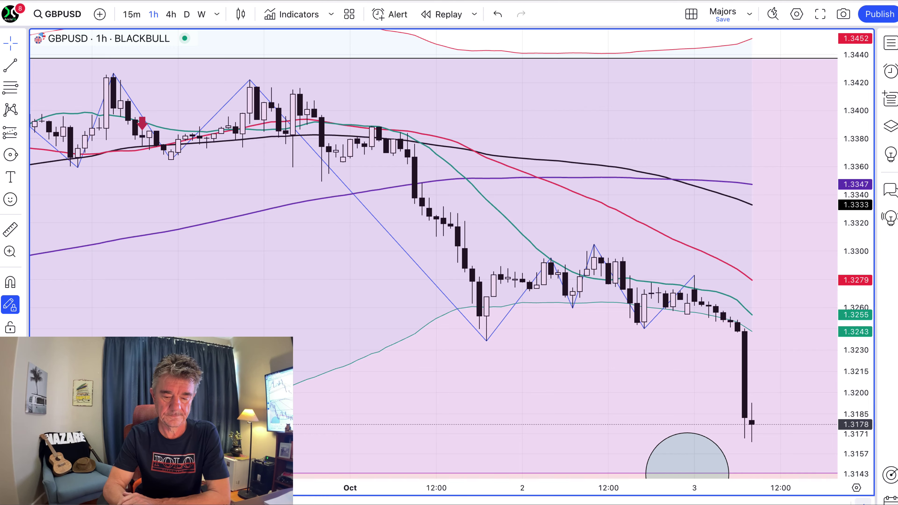
pyautogui.hotkey('alt', 'Return')
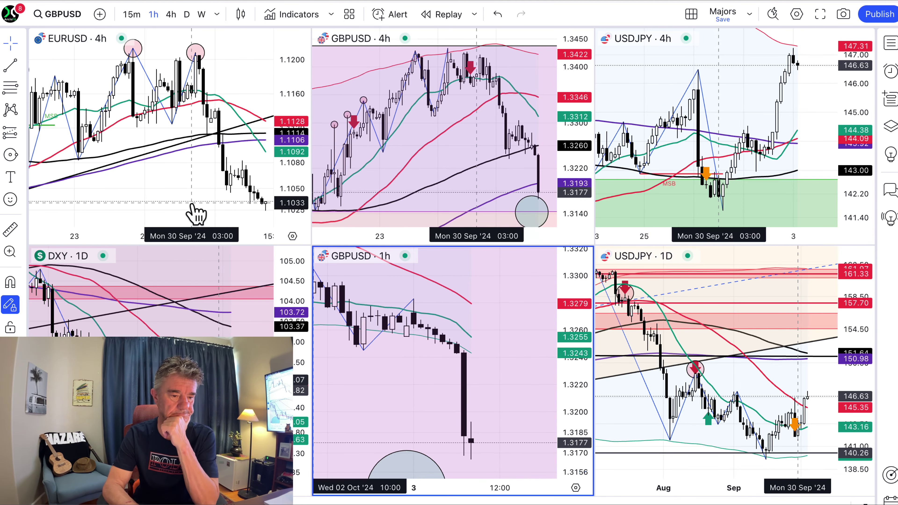
# - Switch the 1-hour GBPUSD chart to the weekly interval, maximize it and examine the candles since August against the Fibonacci levels
pyautogui.click(437, 198)
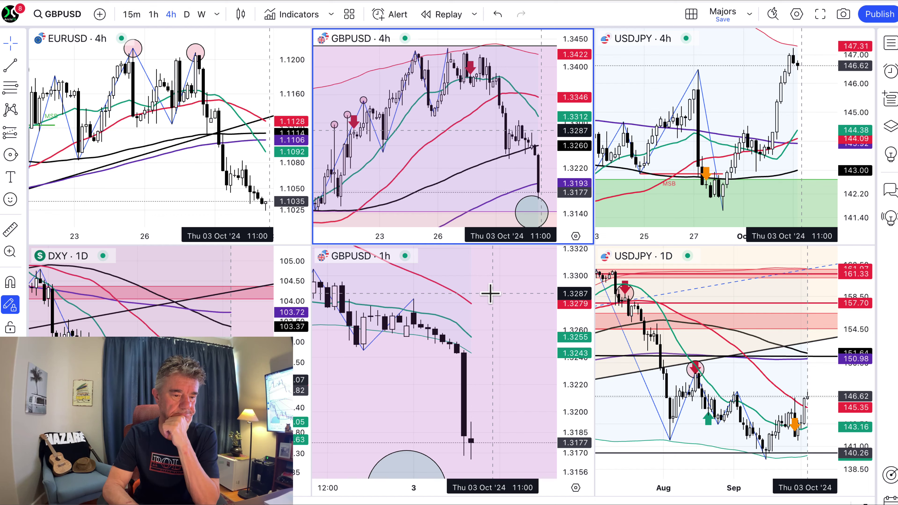
pyautogui.click(475, 253)
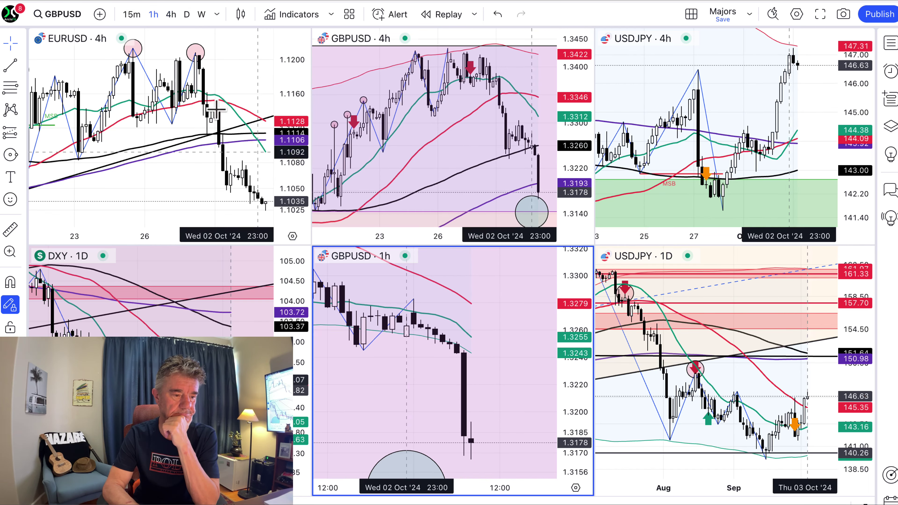
pyautogui.click(201, 14)
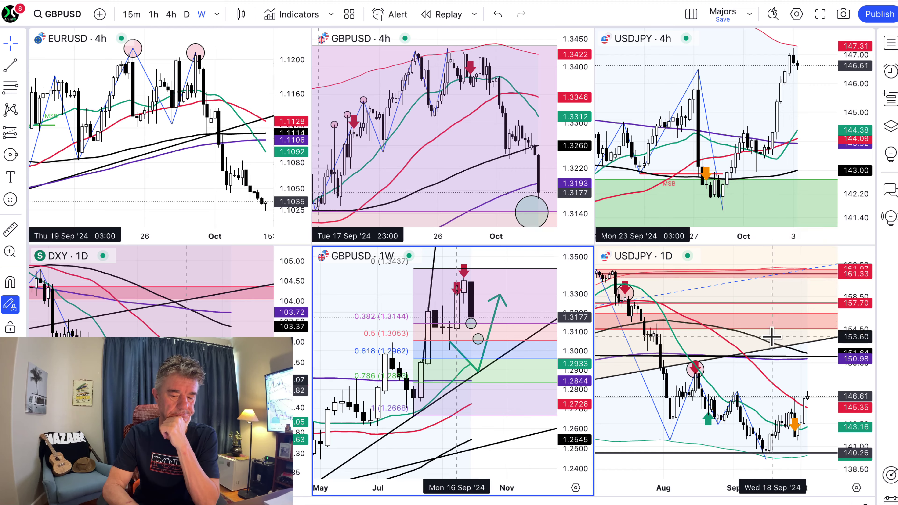
pyautogui.hotkey('alt', 'Return')
pyautogui.scroll(3, 501, 290)
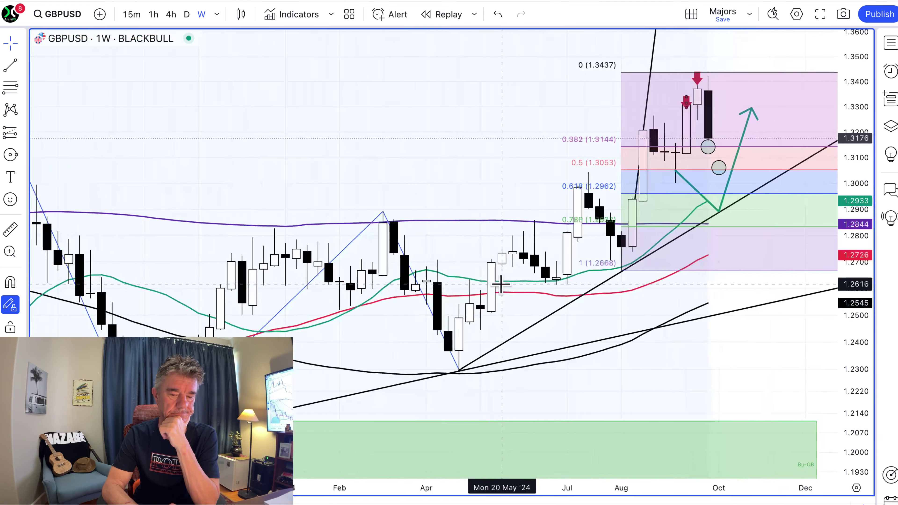
pyautogui.scroll(4, 500, 285)
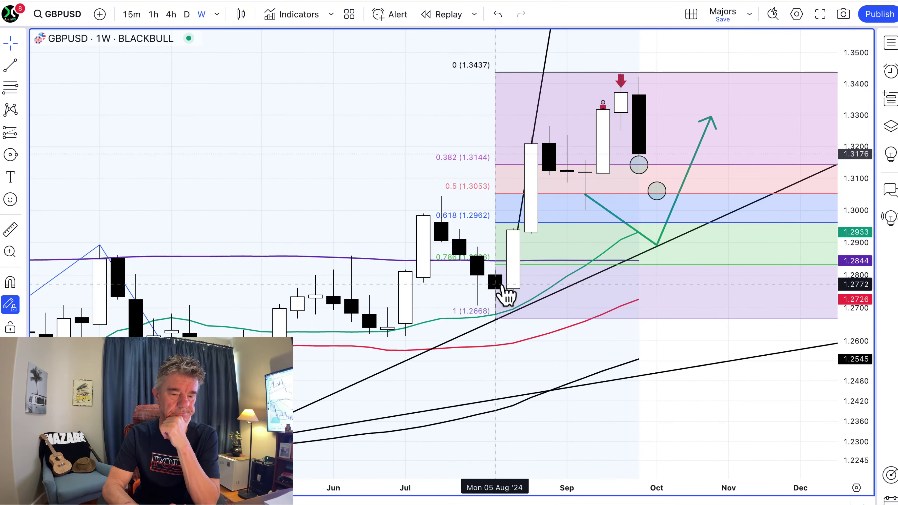
pyautogui.scroll(3, 503, 288)
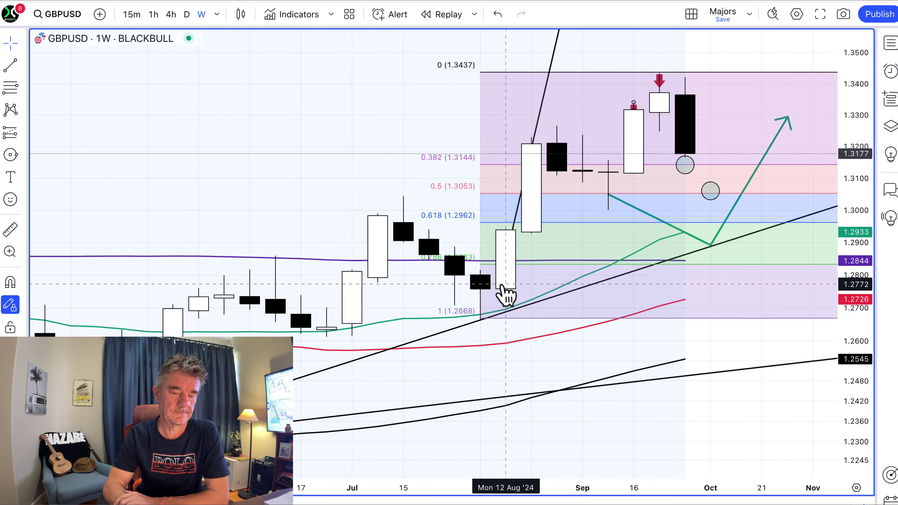
pyautogui.scroll(5, 505, 296)
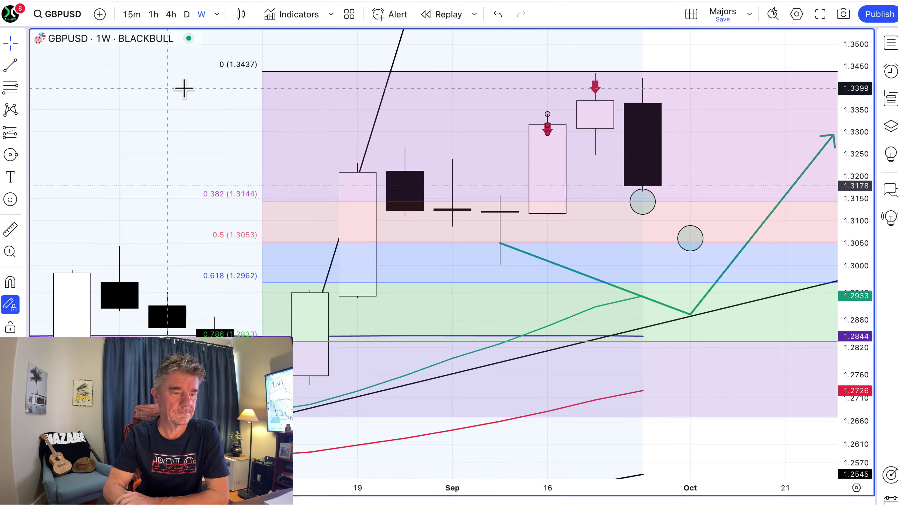
# - Switch GBPUSD to the daily interval, examine the move since August, and restore the multi-chart layout
pyautogui.click(187, 15)
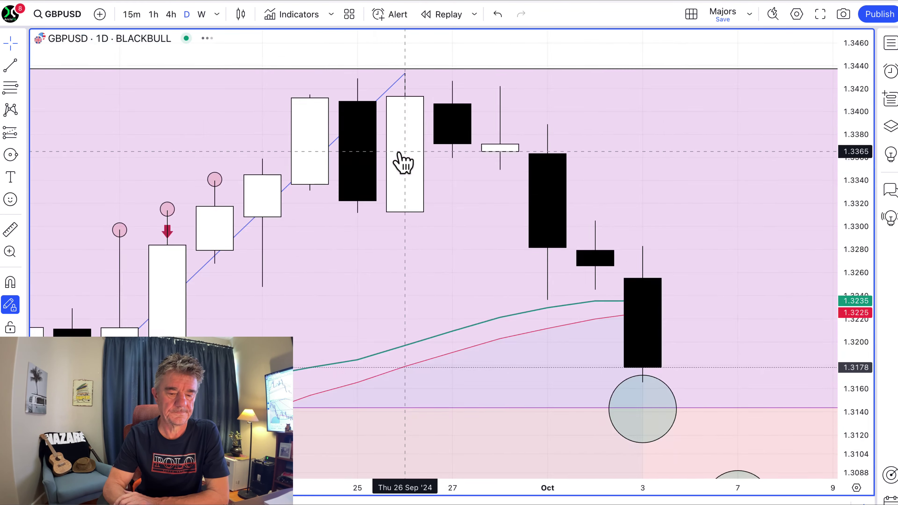
pyautogui.scroll(-5, 396, 156)
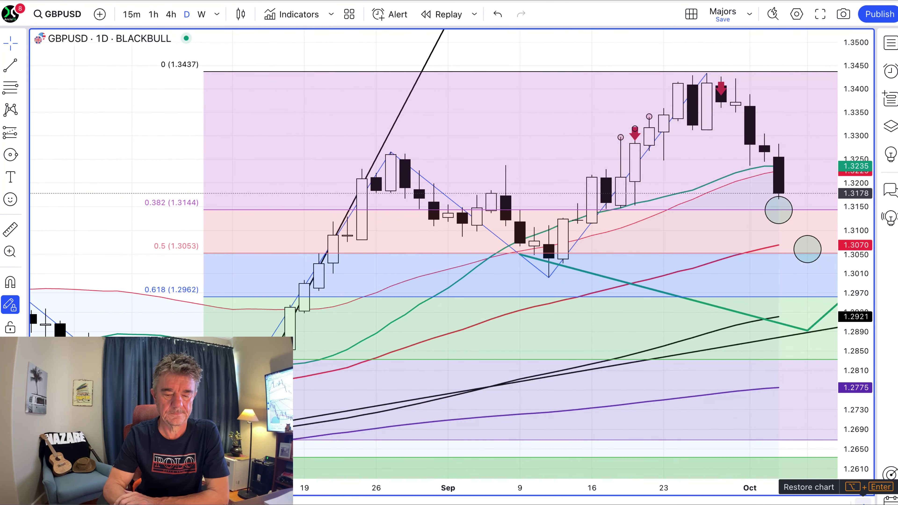
pyautogui.click(824, 485)
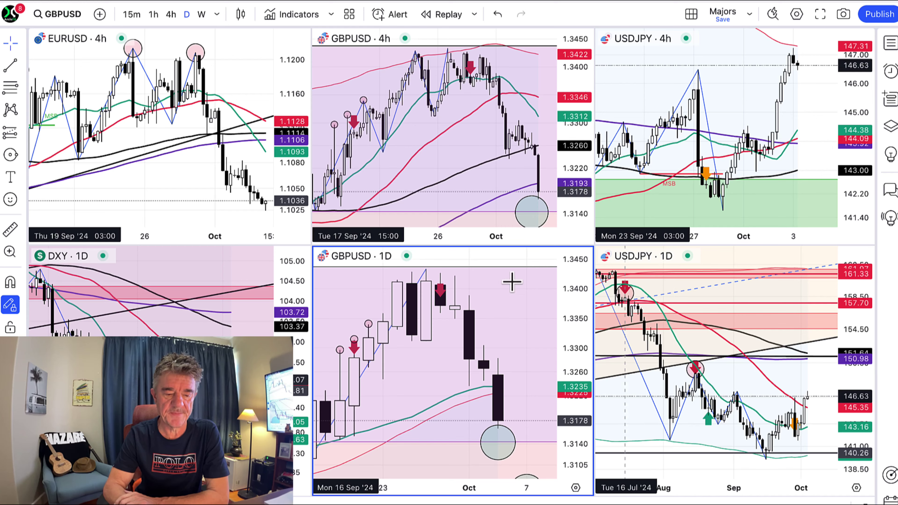
pyautogui.scroll(-5, 397, 372)
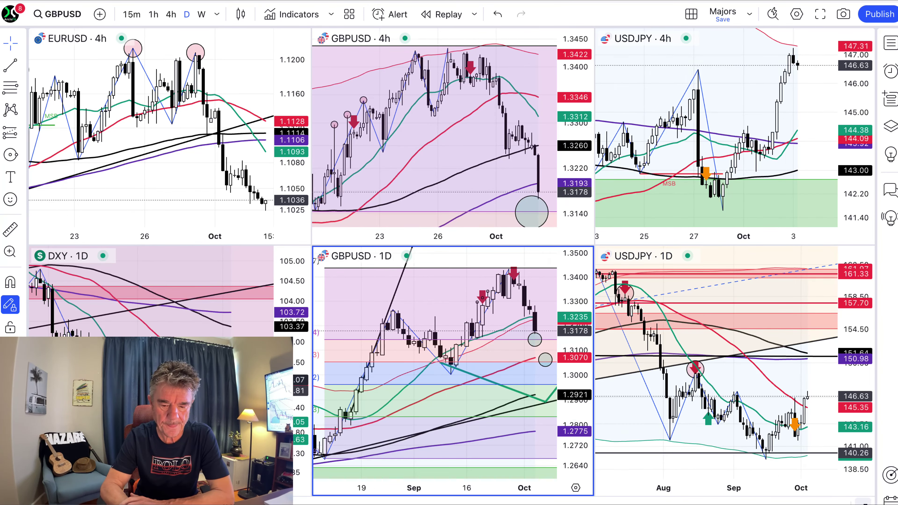
# - Maximize the daily GBPUSD chart, switch it to the weekly interval and inspect the latest candle around the 0.382 and 0.5 levels
pyautogui.hotkey('alt', 'Return')
pyautogui.click(202, 14)
pyautogui.scroll(5, 446, 167)
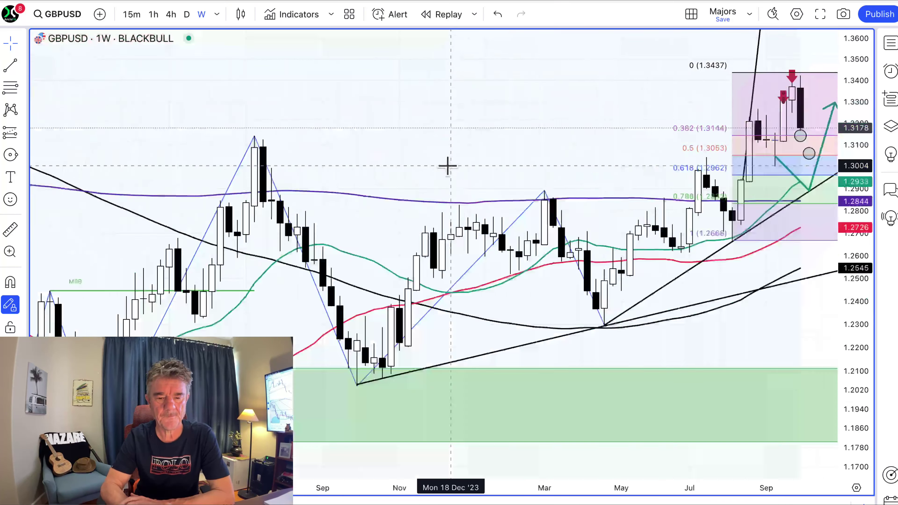
pyautogui.scroll(3, 706, 226)
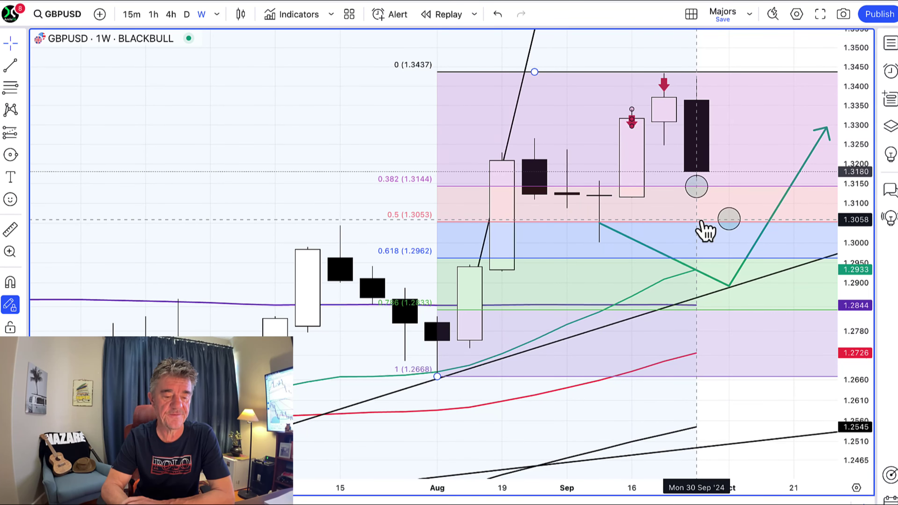